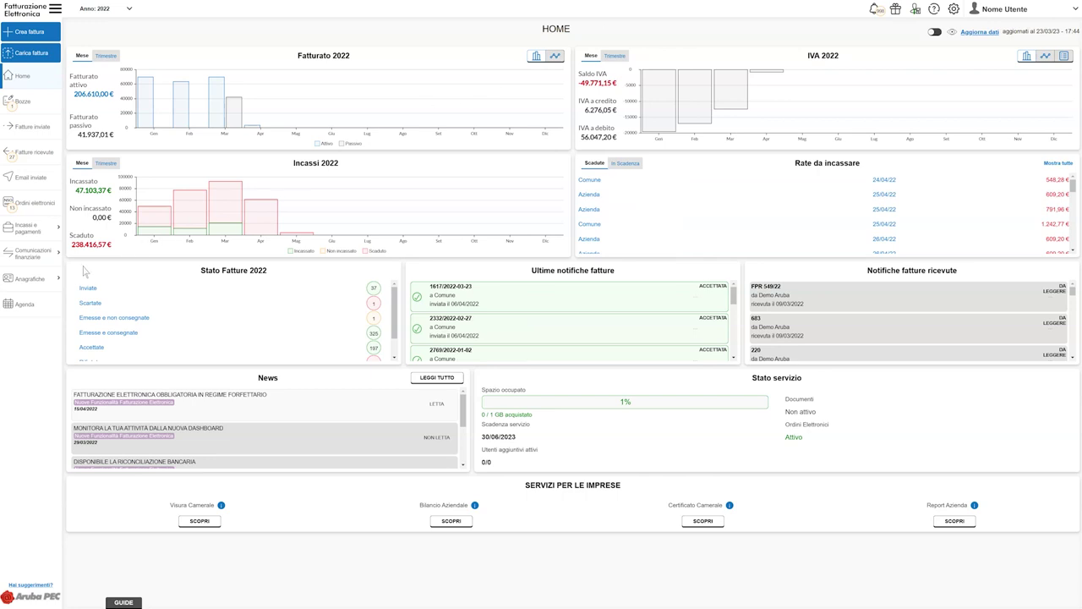
Expand Anagrafiche in the sidebar and go to the Clienti list
left_click(60, 282)
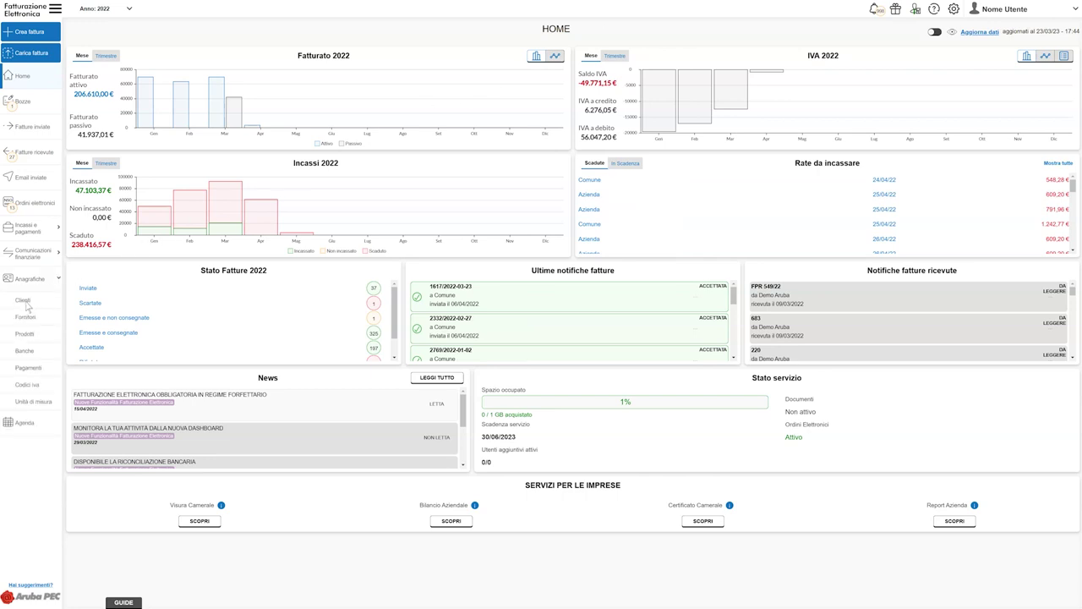
left_click(28, 303)
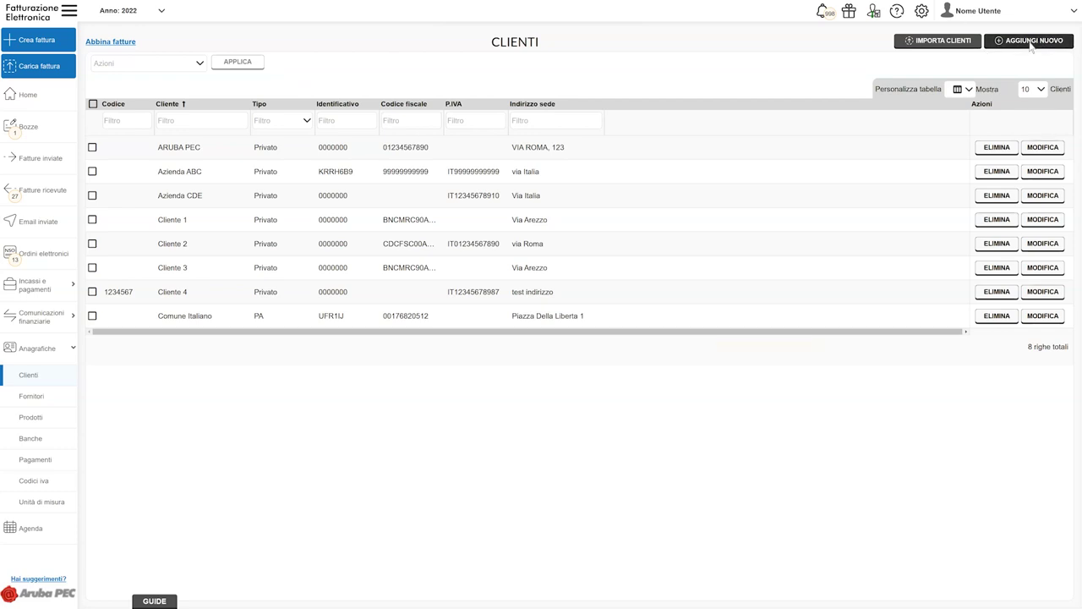
Start a new Pubblica amministrazione client and inspect the Cod. univoco ufficio and Denominazione fields
left_click(1031, 42)
left_click(236, 91)
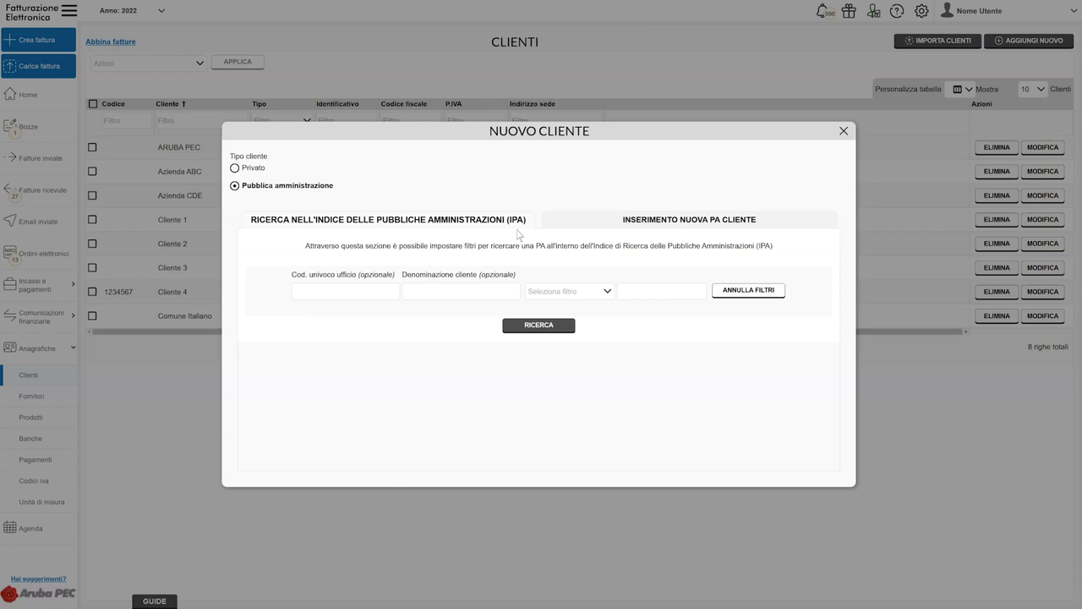
left_click(345, 295)
left_click(455, 296)
Search the IPA index by Comune for 'Bibbiena' and add the Comune di Bibbiena office as client
left_click(609, 291)
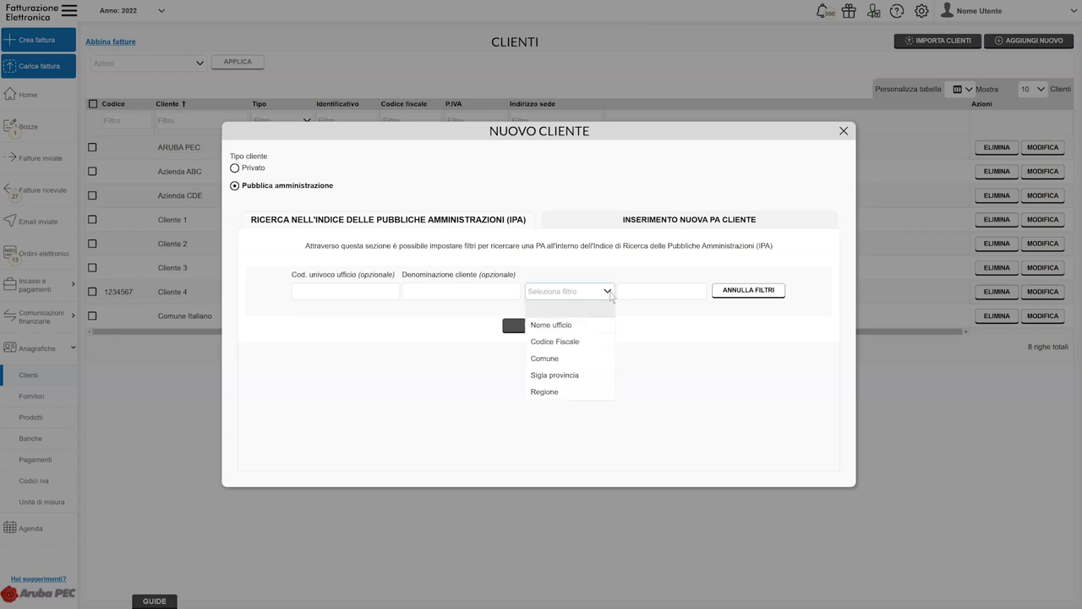
left_click(545, 358)
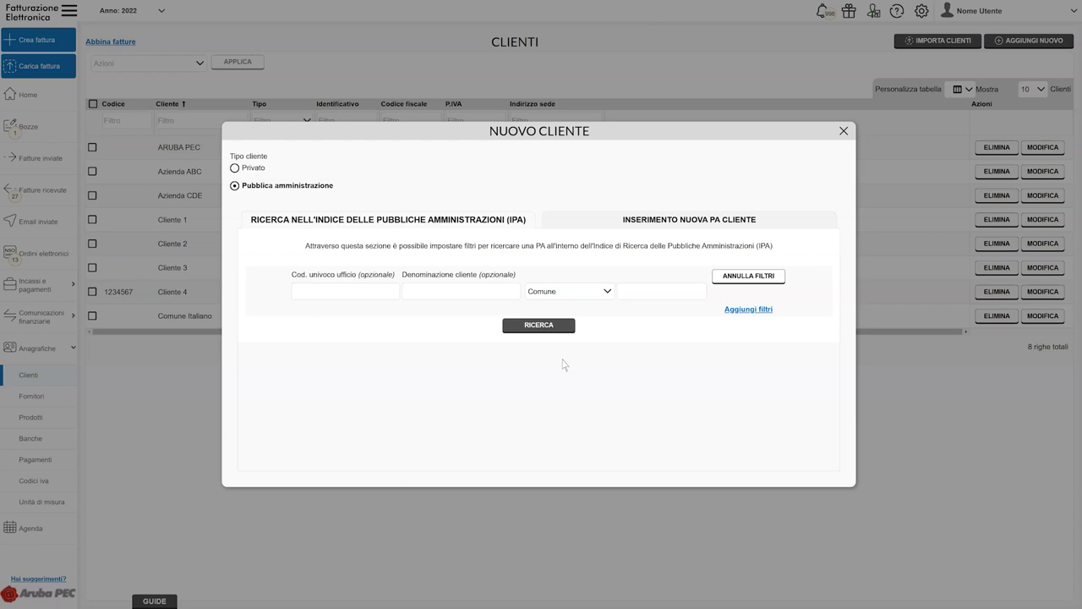
left_click(748, 309)
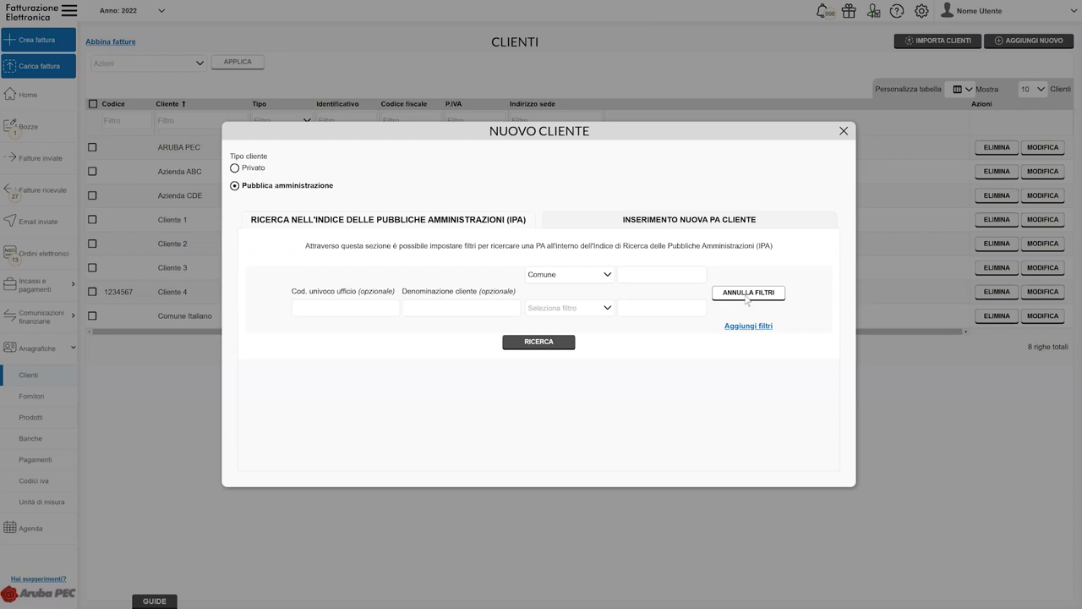
left_click(746, 294)
left_click(569, 290)
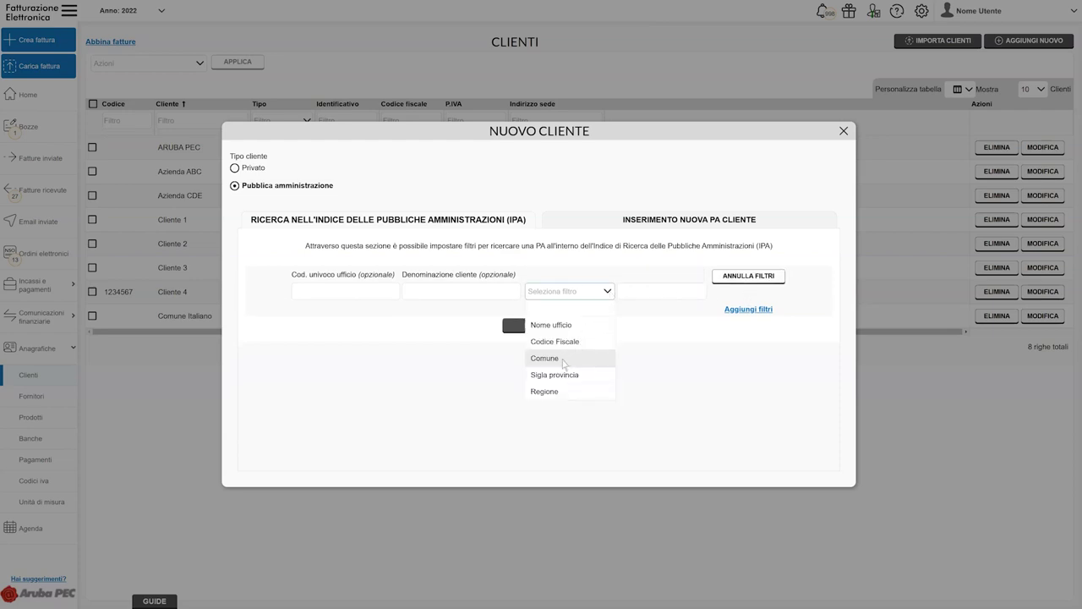
left_click(563, 360)
left_click(695, 294)
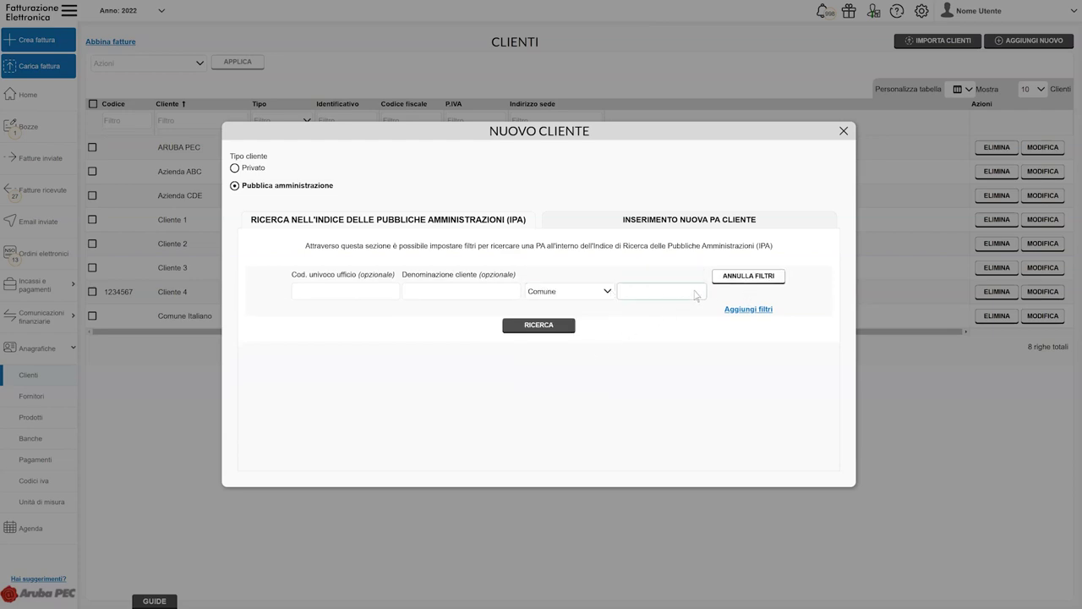
left_click(695, 295)
type("Bibbiena")
left_click(538, 327)
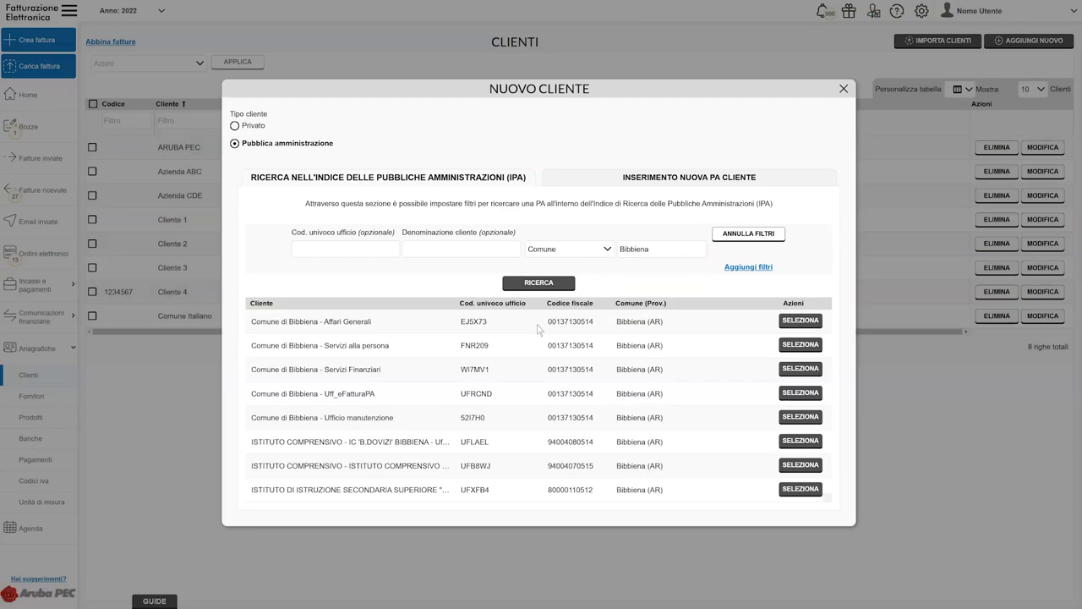
left_click(801, 394)
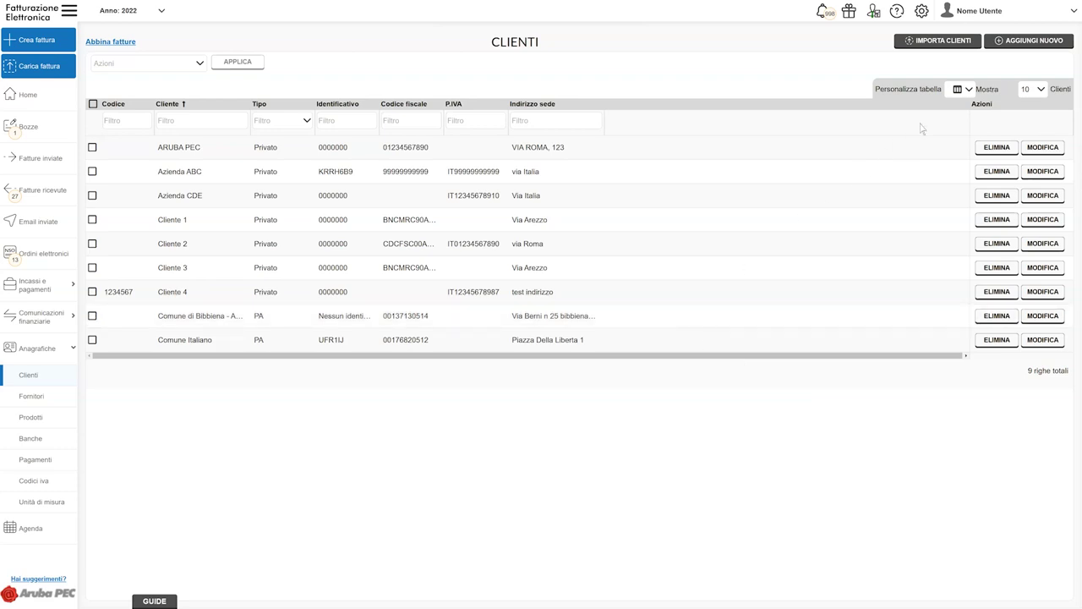
left_click(1031, 43)
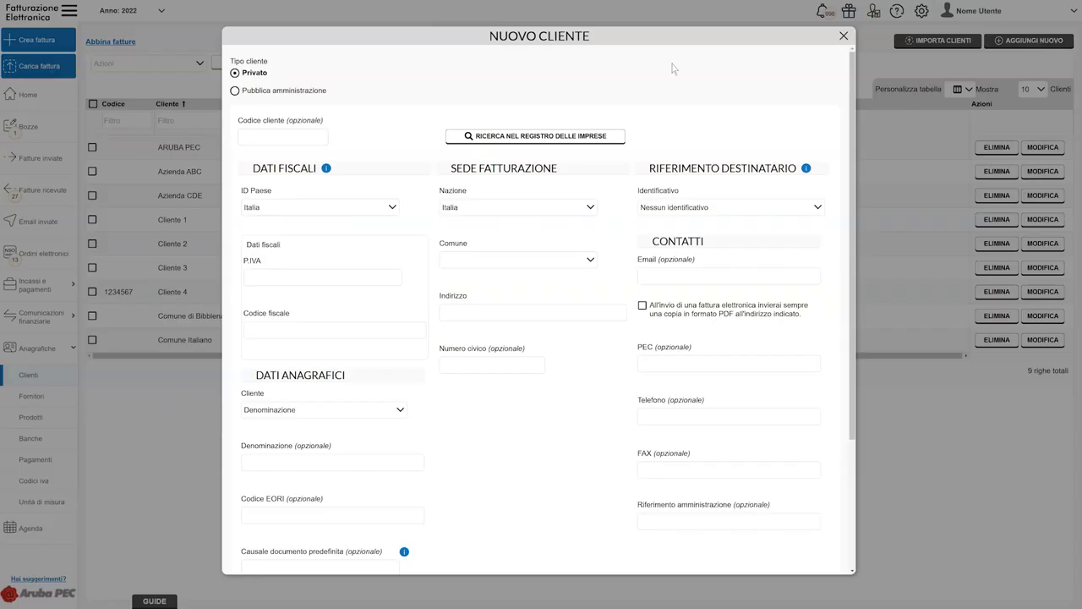
left_click(236, 91)
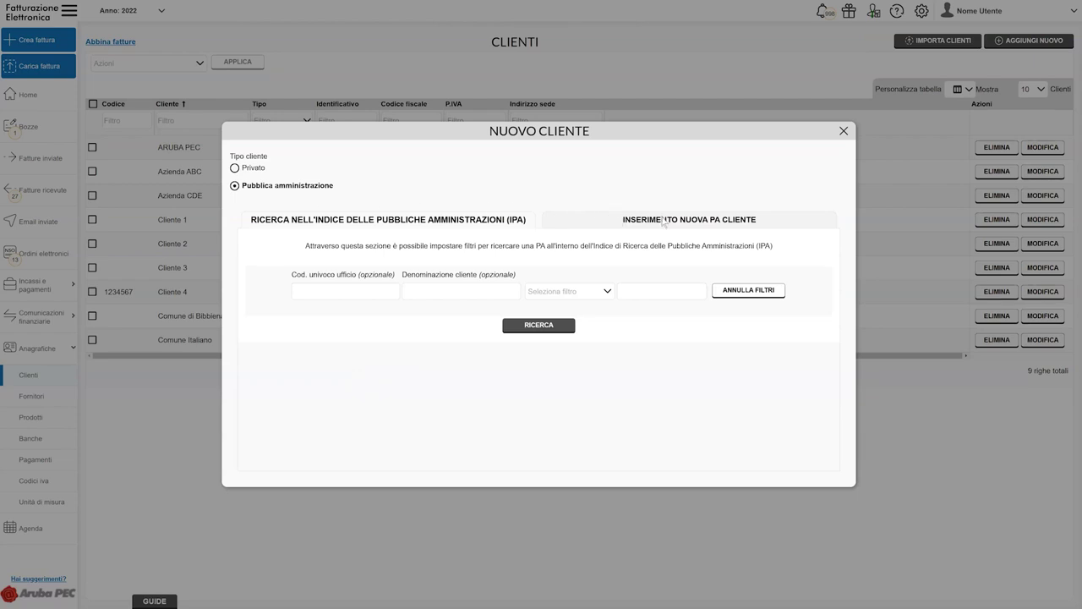
left_click(690, 223)
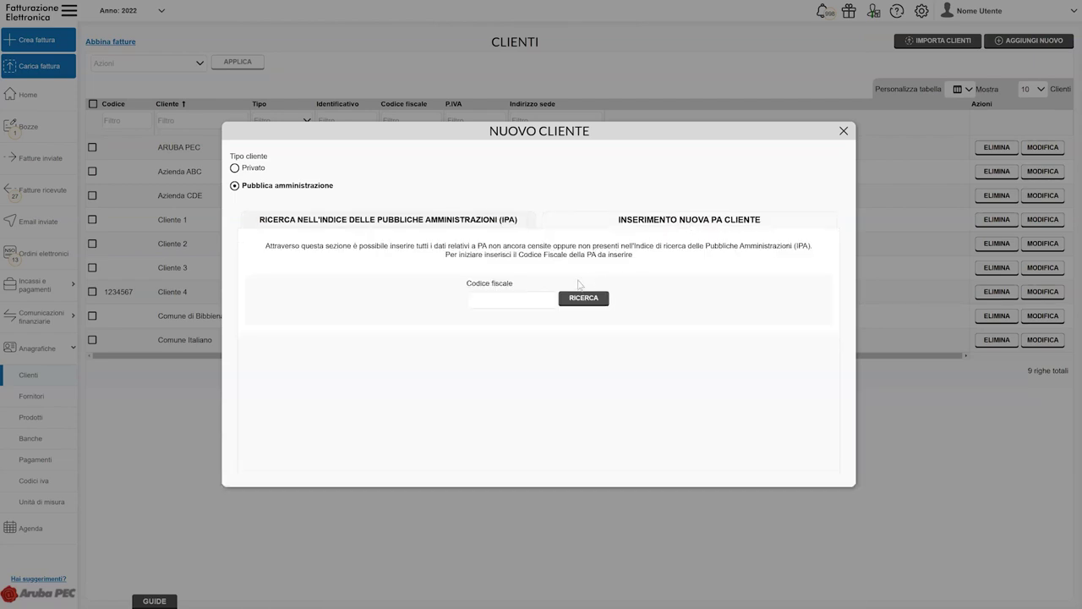
key("ctrl+v")
left_click(587, 302)
left_click(586, 299)
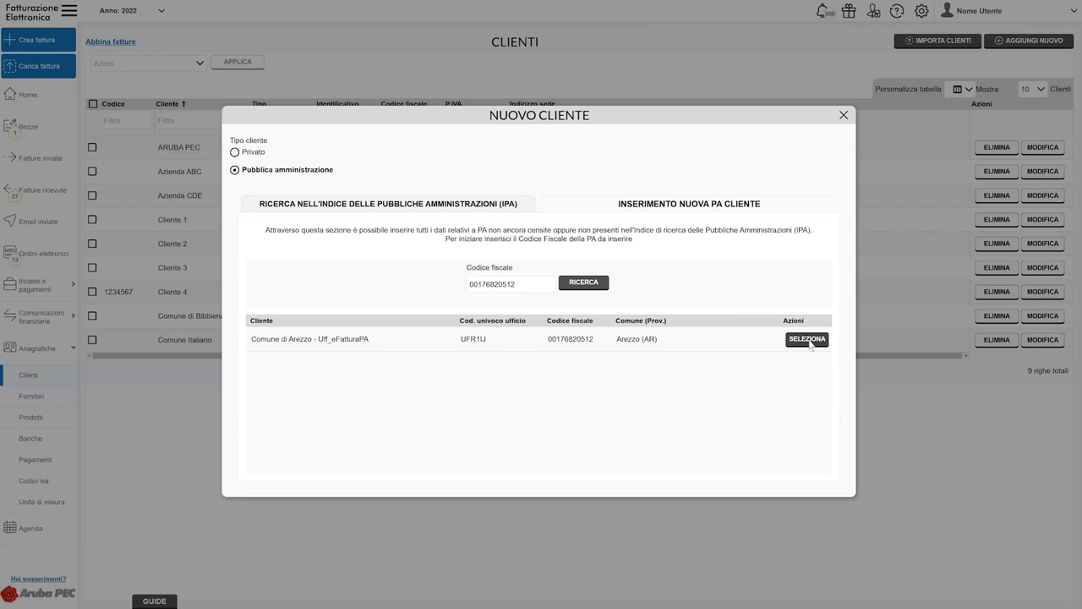
left_click(806, 339)
left_click(1031, 44)
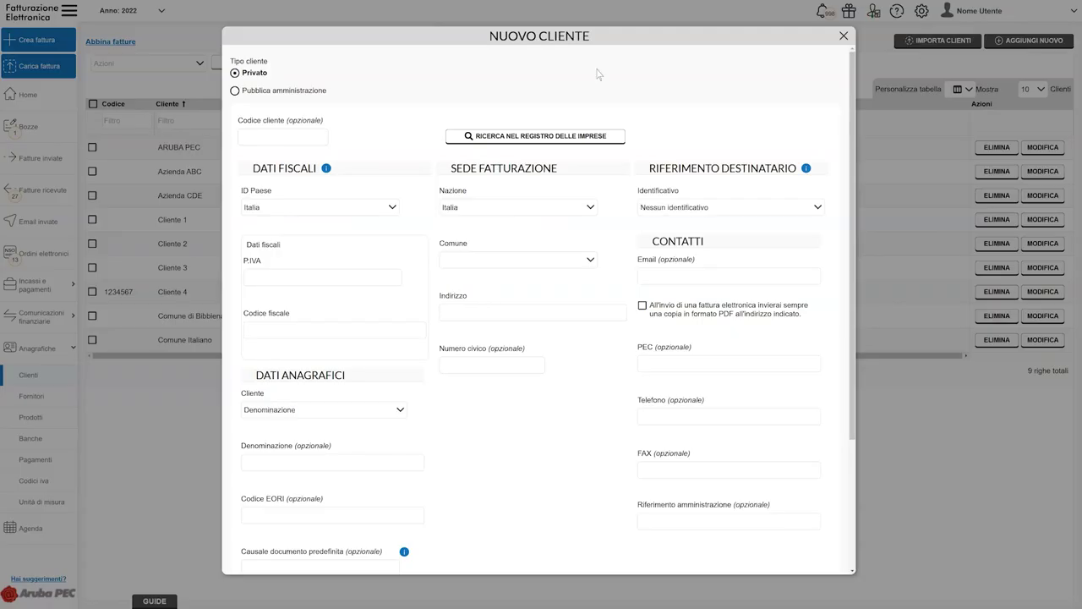
left_click(236, 91)
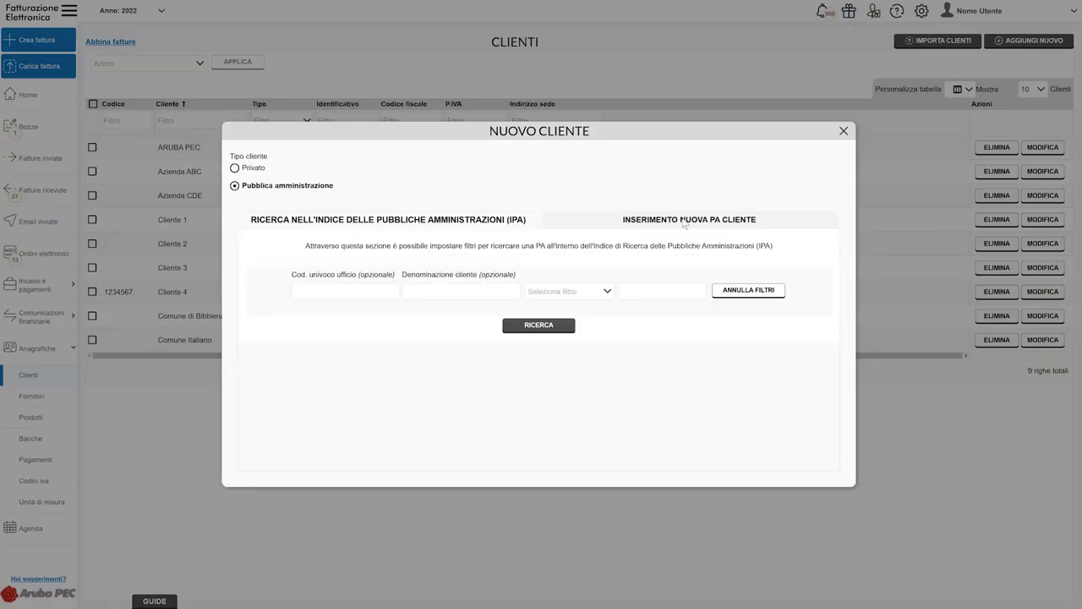
left_click(690, 222)
left_click(543, 302)
key("ctrl+v")
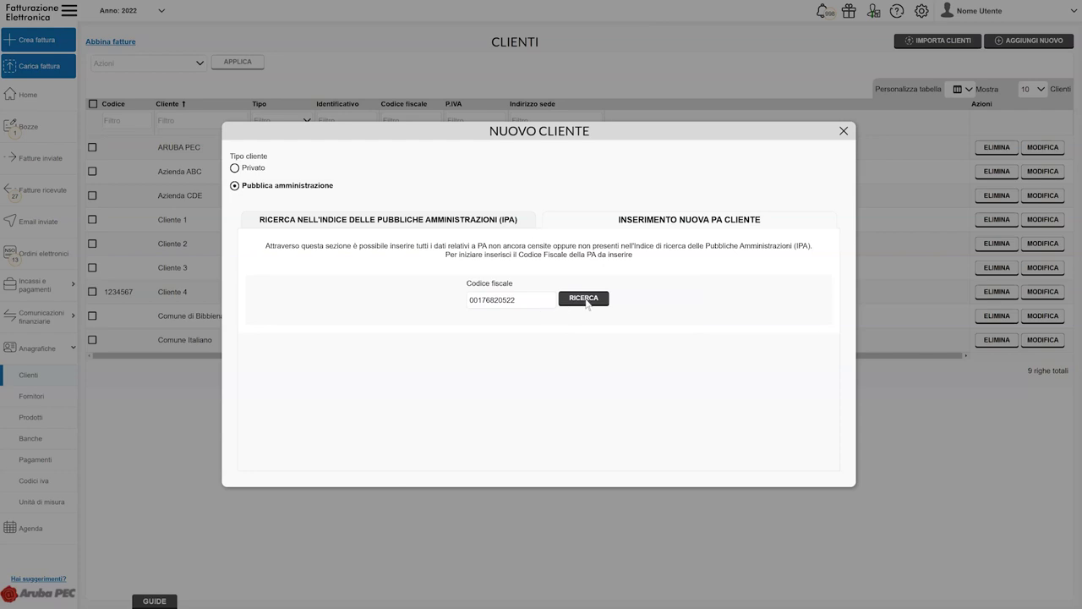
left_click(582, 296)
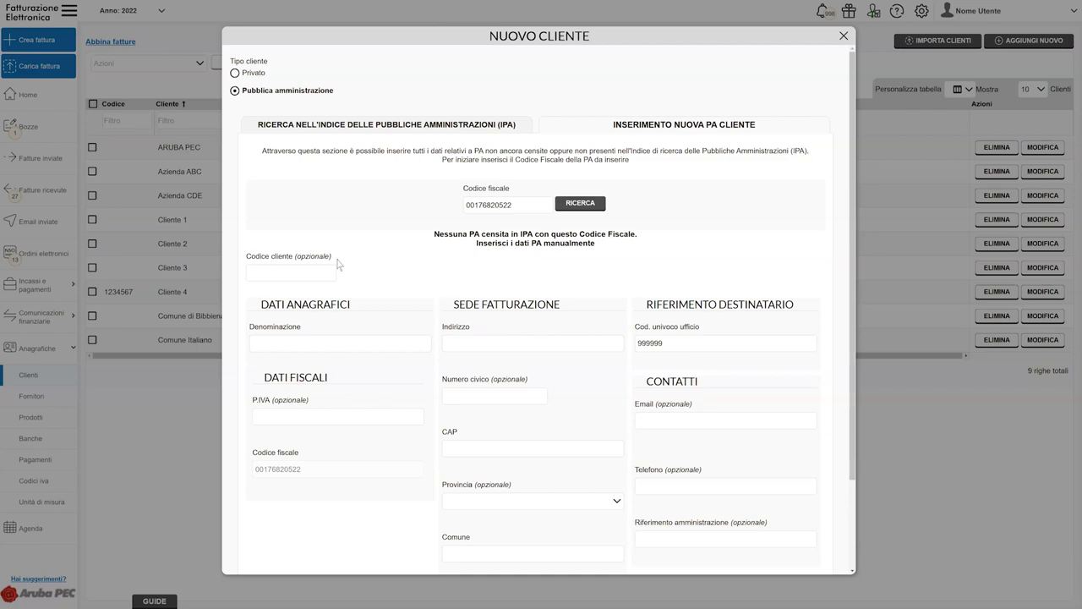
left_click(345, 344)
type("no")
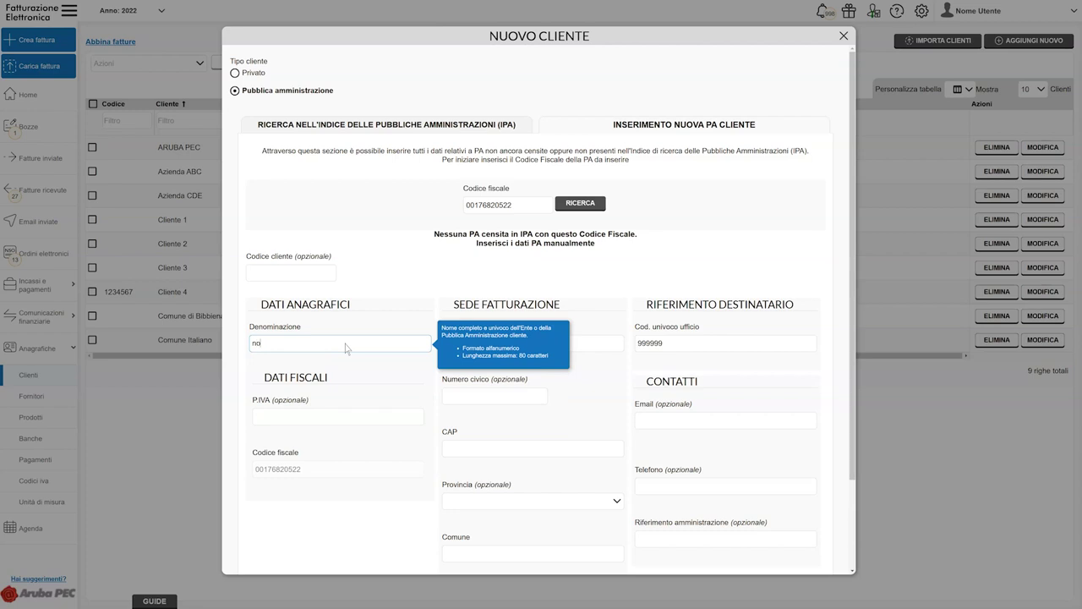
type("me Comune")
left_click(350, 419)
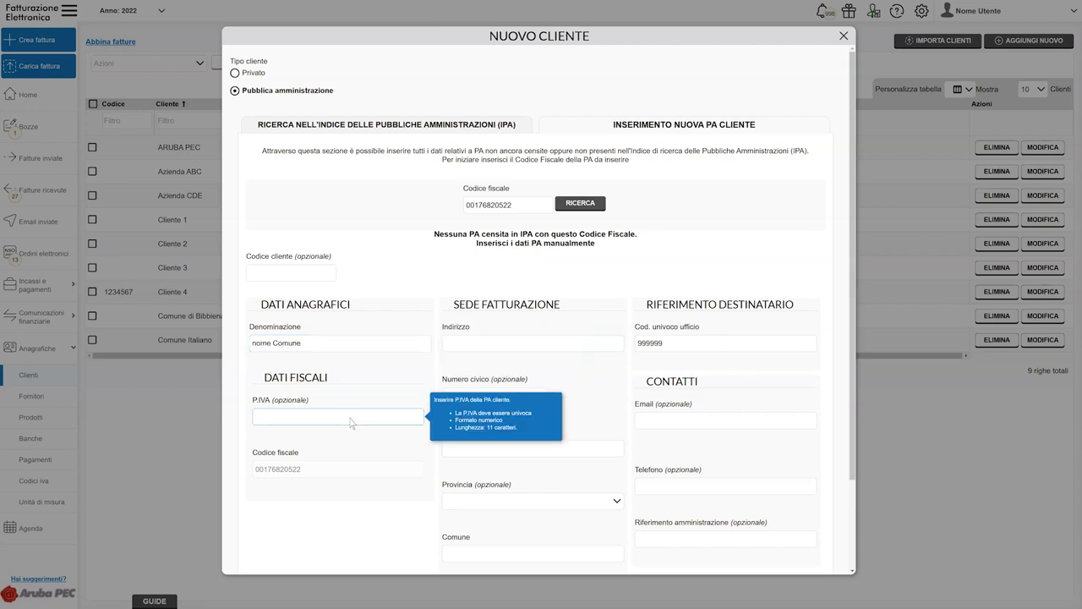
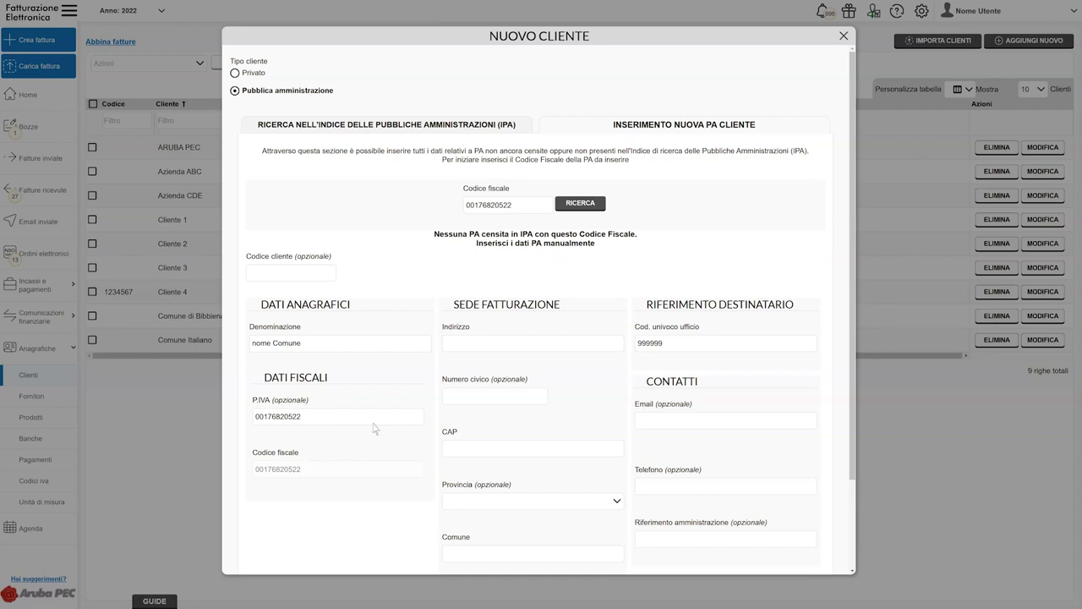
left_click(536, 344)
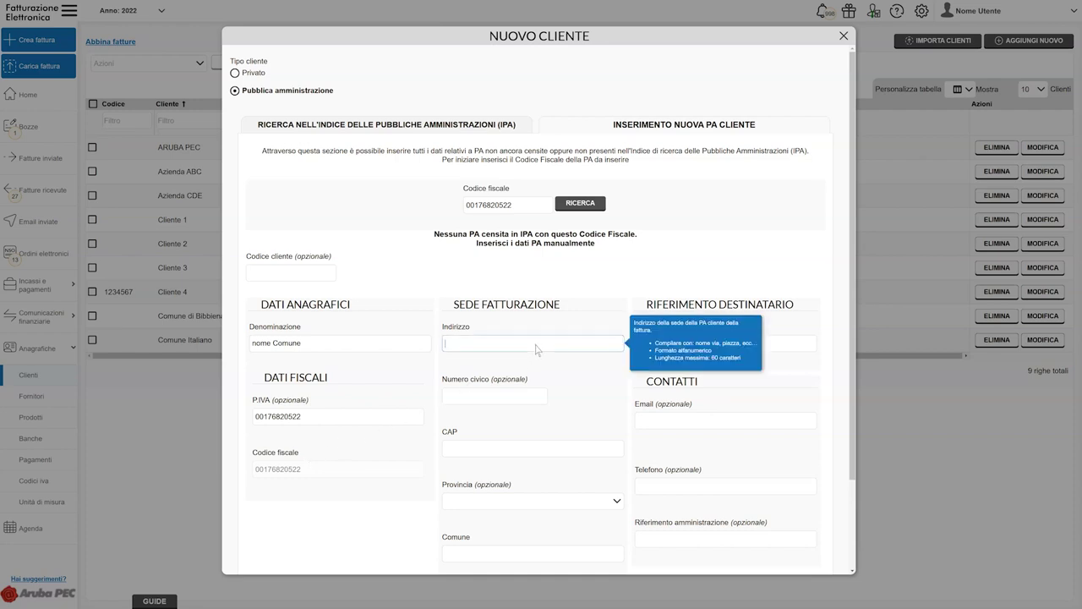
type("via Italia")
left_click(499, 399)
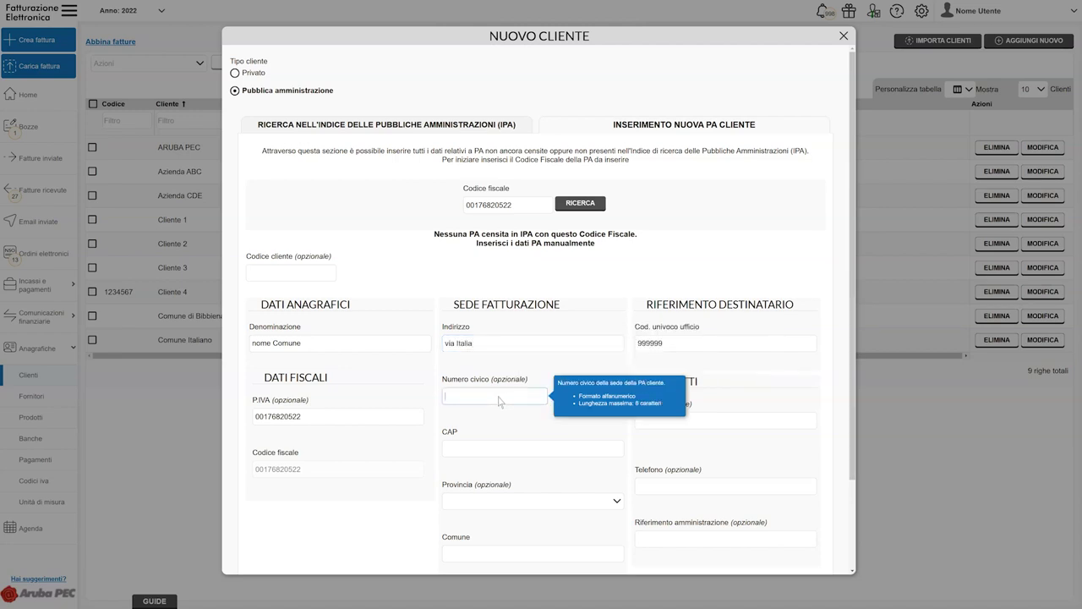
type("10")
left_click(525, 450)
type("52100")
left_click(615, 502)
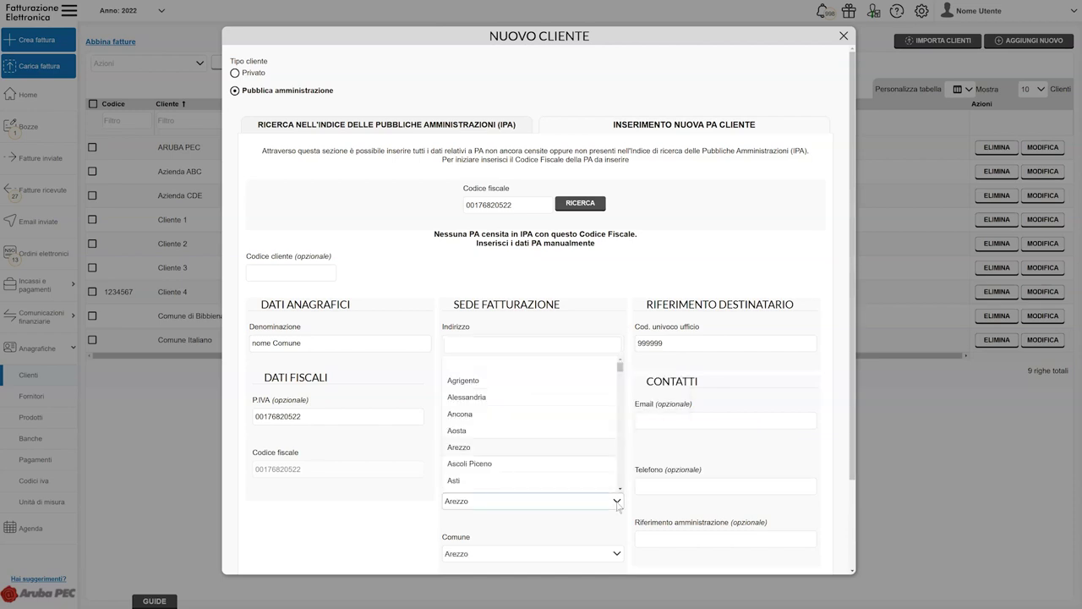
Keep Arezzo as province and fill in the client's contact e-mail and phone number
left_click(617, 502)
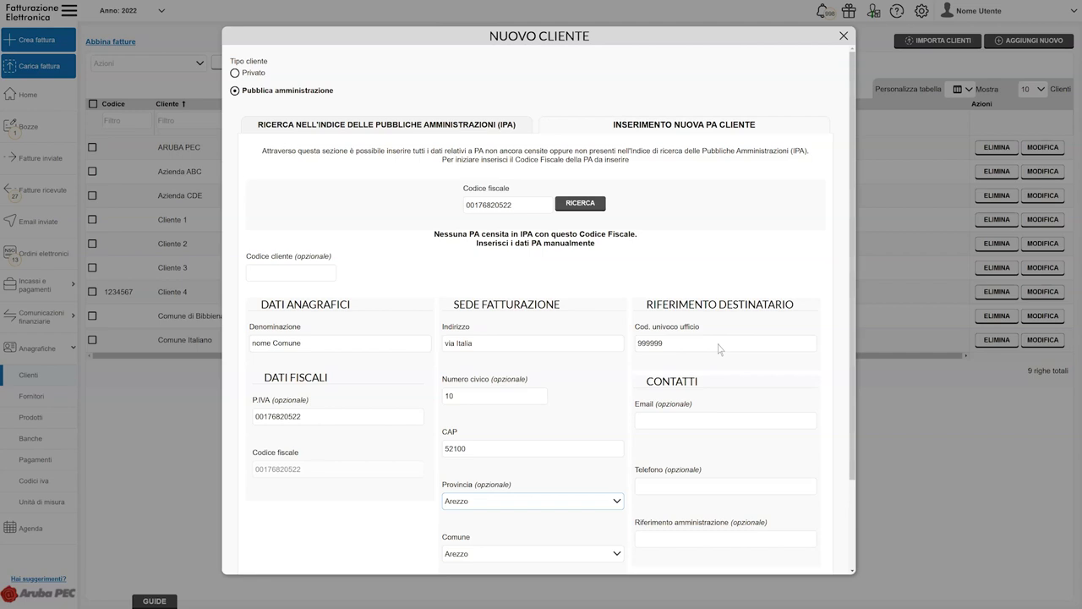
left_click(719, 423)
type("email@")
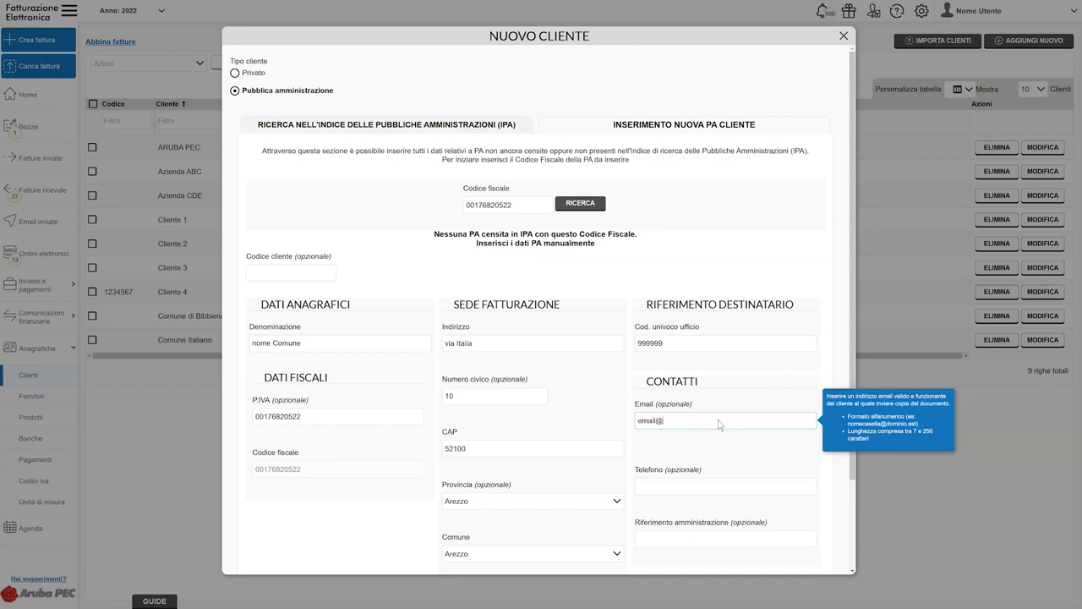
type("contatto.it")
scroll(719, 424, "down", 2)
left_click(715, 381)
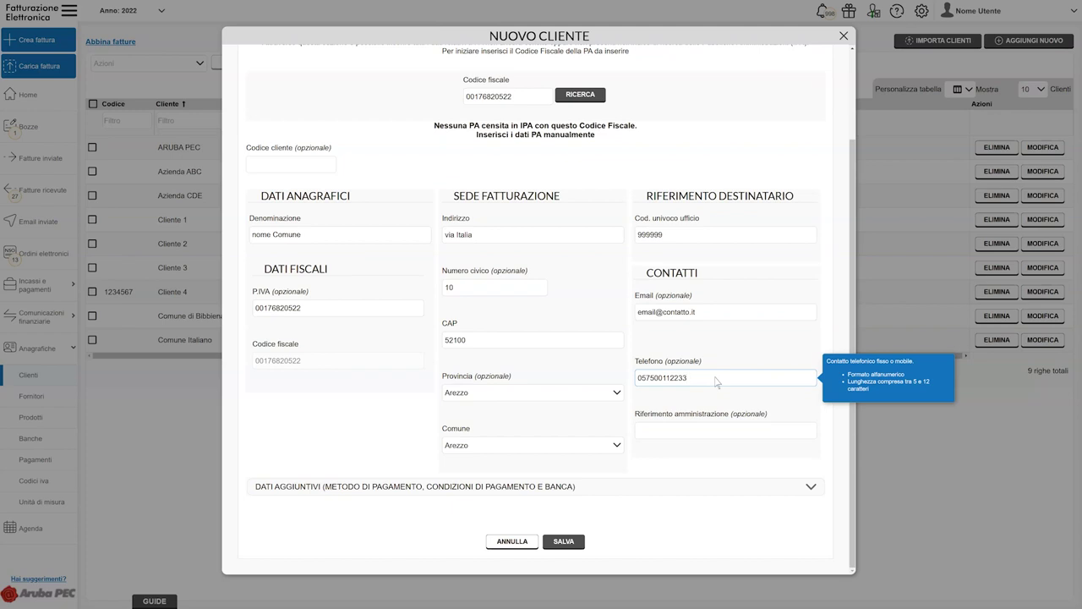
left_click(722, 433)
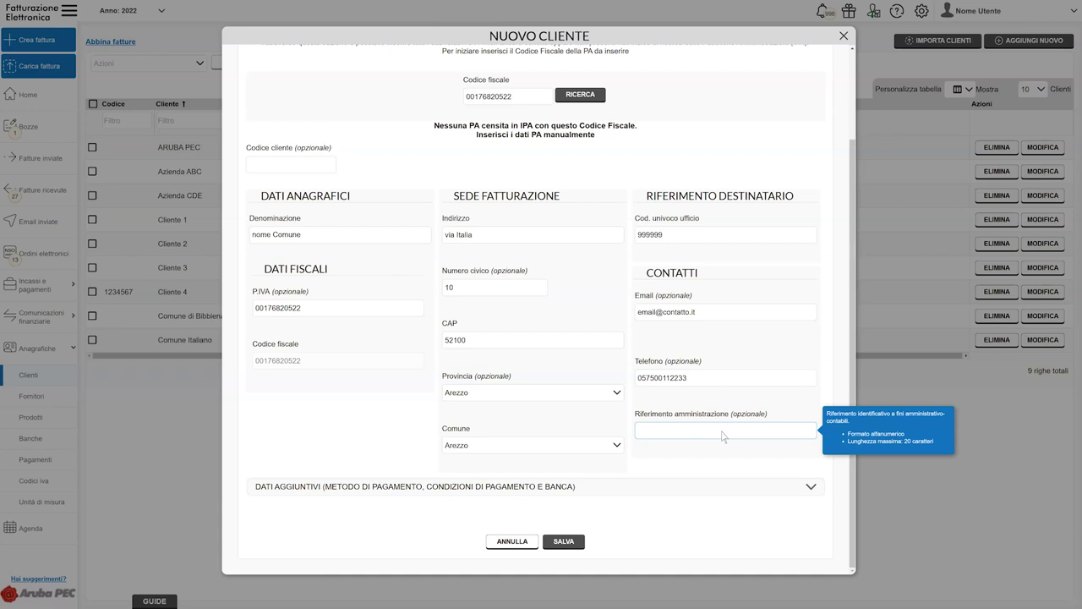
Review the DATI AGGIUNTIVI payment method, terms and bank options, then save the 'nome Comune' client
left_click(810, 488)
scroll(811, 493, "down", 3)
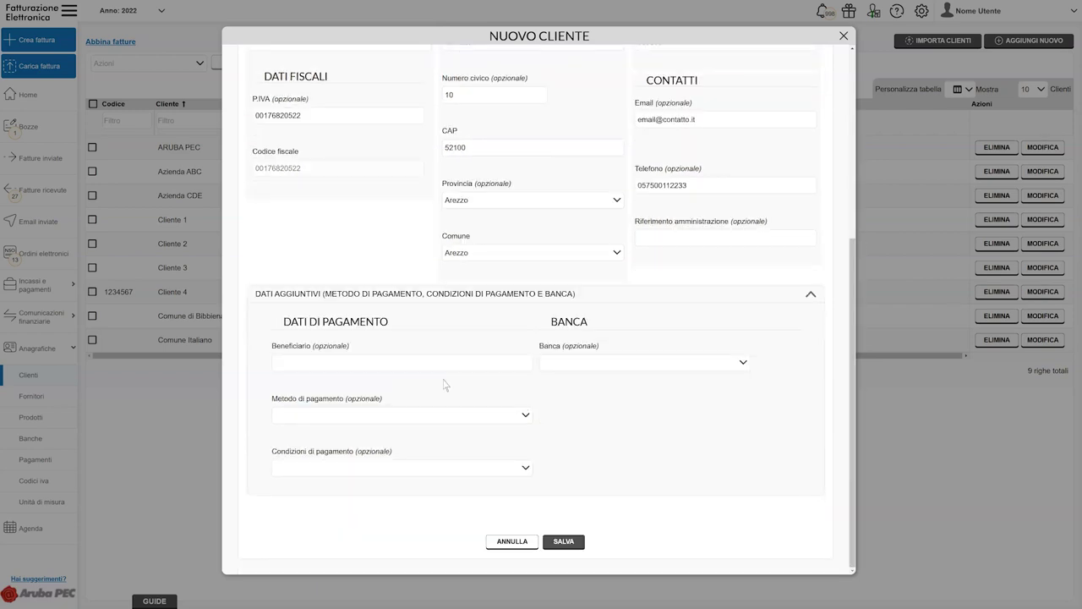
left_click(392, 368)
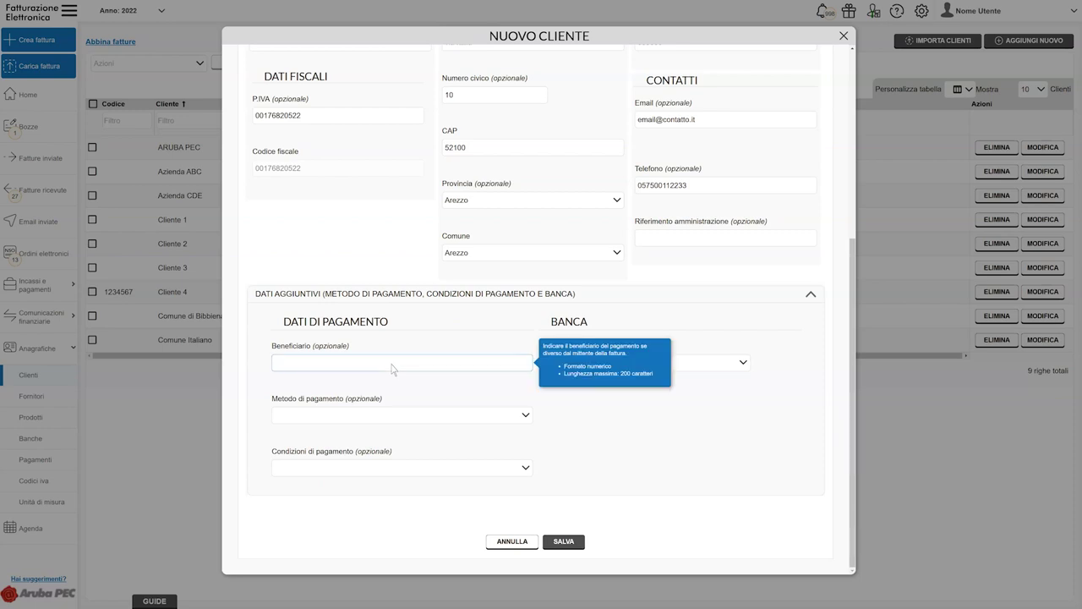
left_click(524, 420)
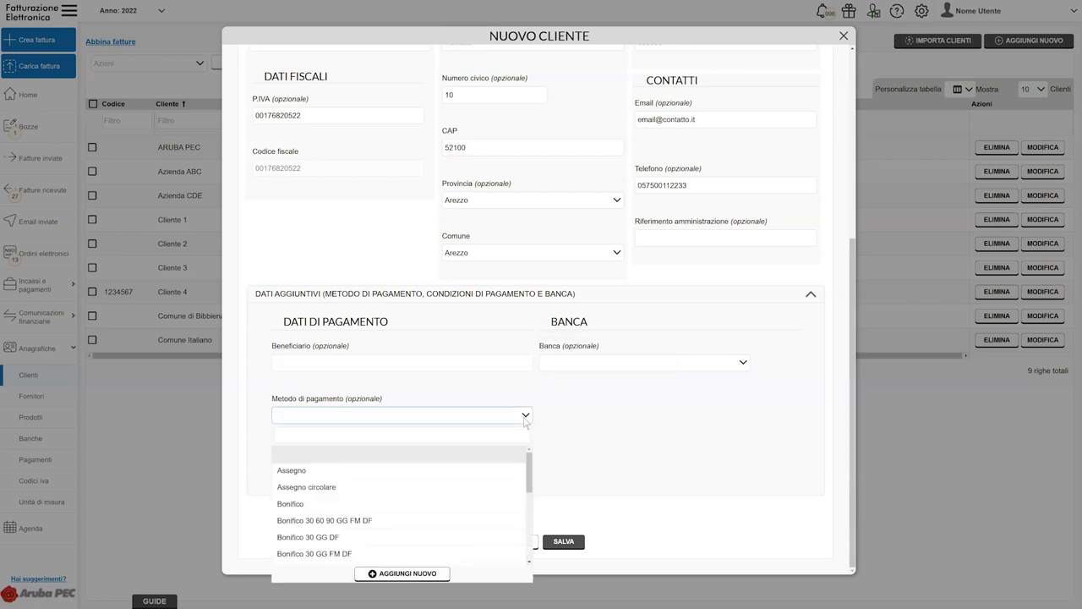
left_click(525, 418)
left_click(526, 468)
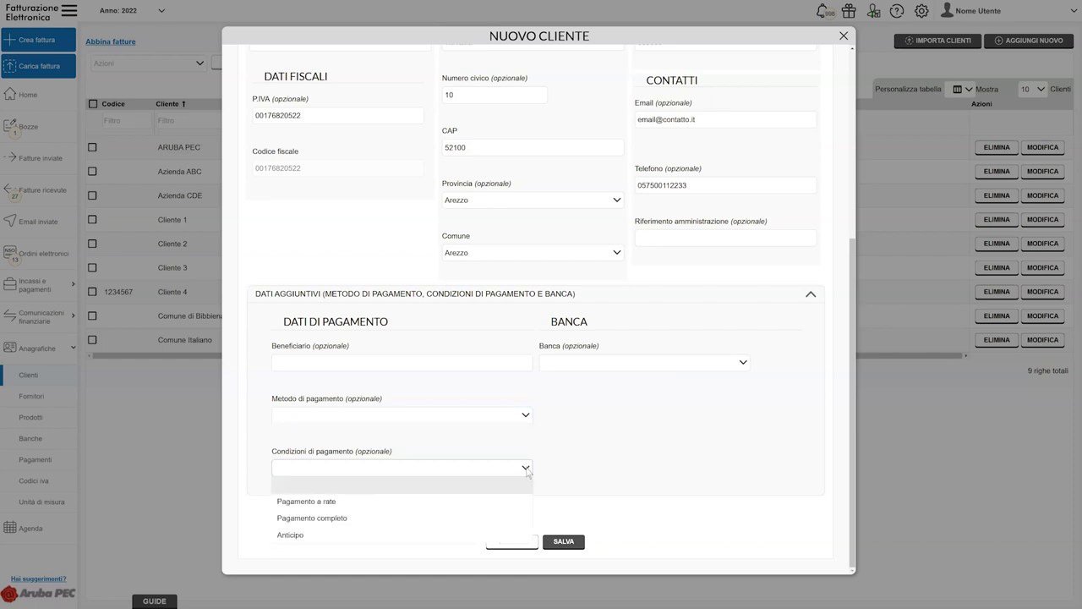
left_click(526, 467)
left_click(743, 363)
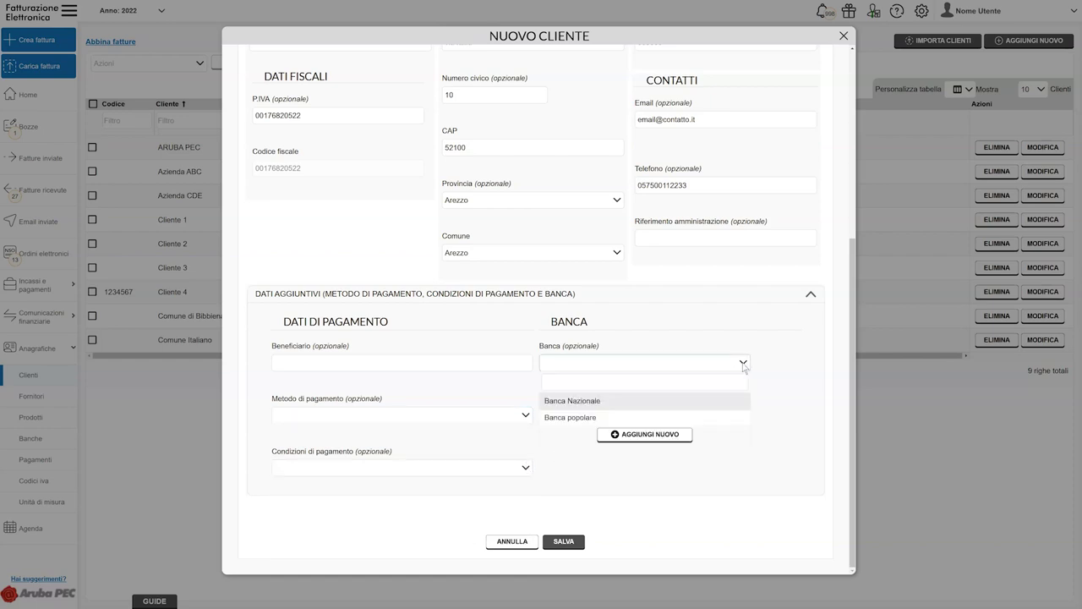
left_click(564, 541)
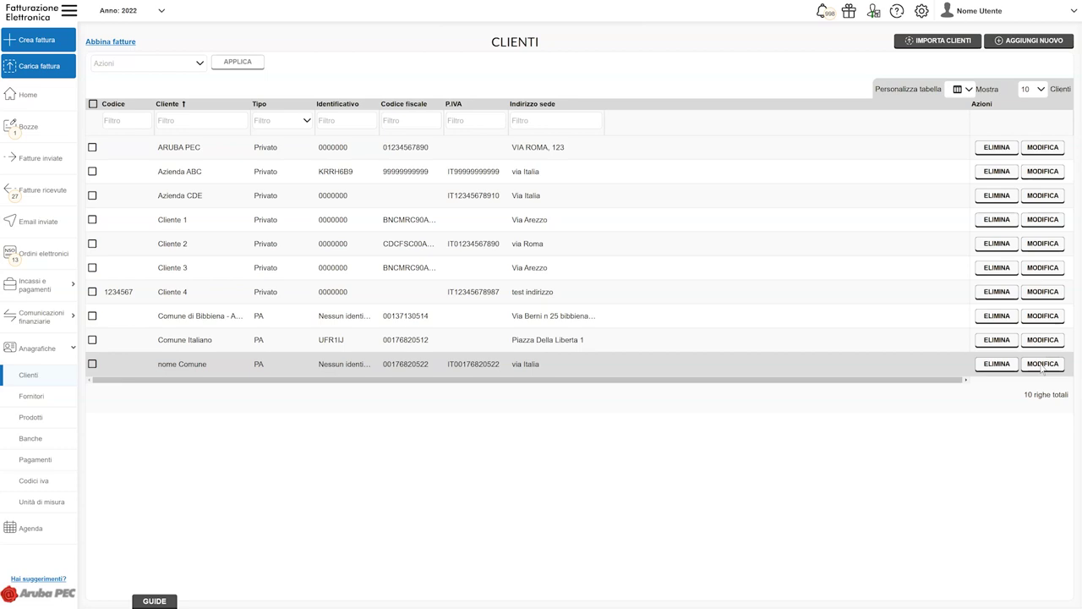
Create smart invoice FPA 1/23 with client type PA and saved client 'nome Comune' as recipient
left_click(53, 42)
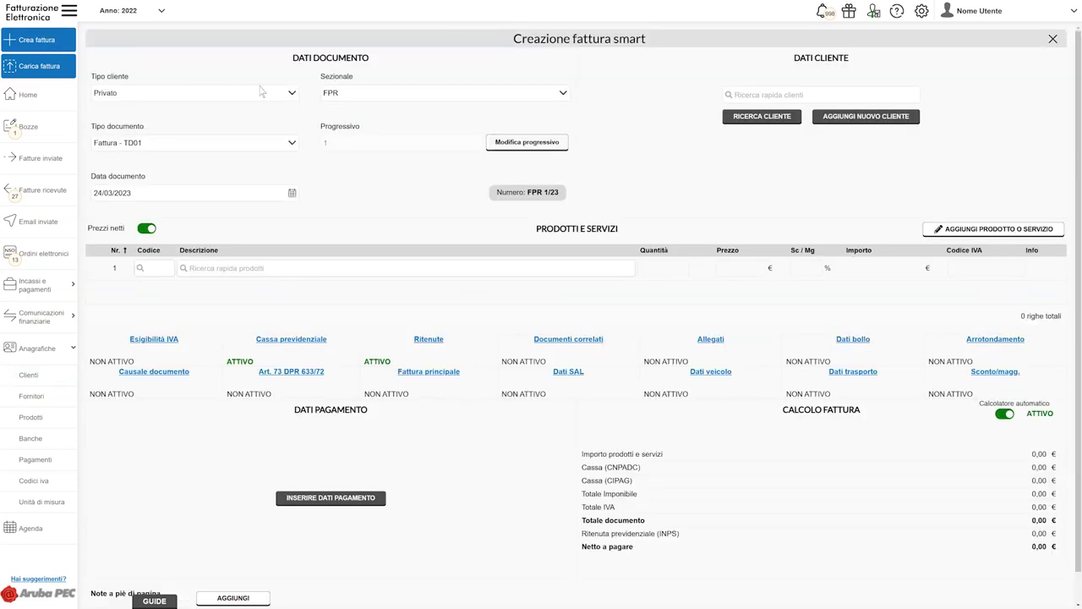
left_click(292, 98)
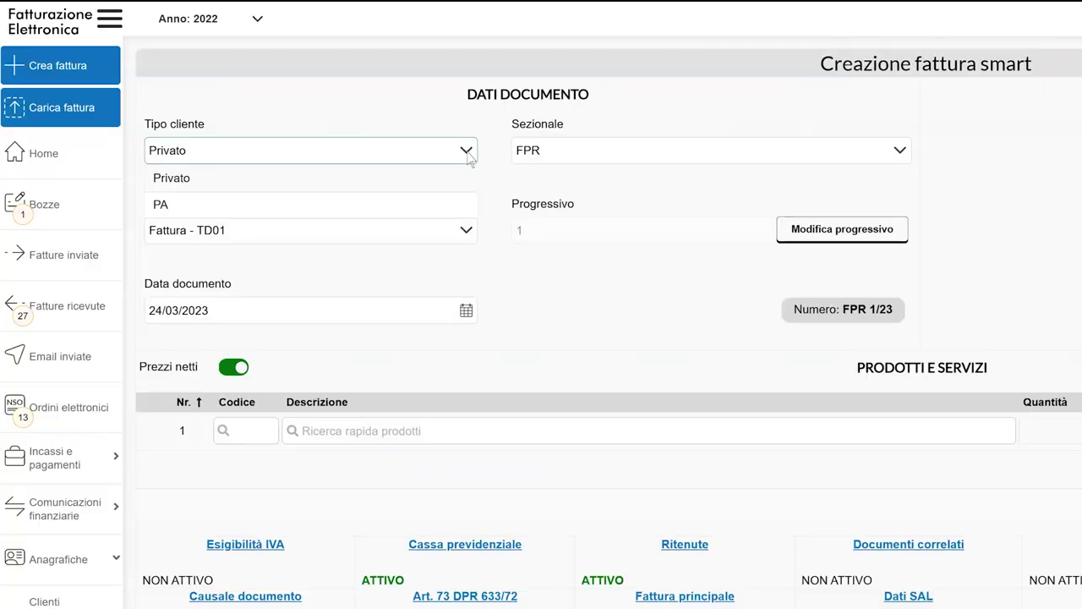
left_click(306, 207)
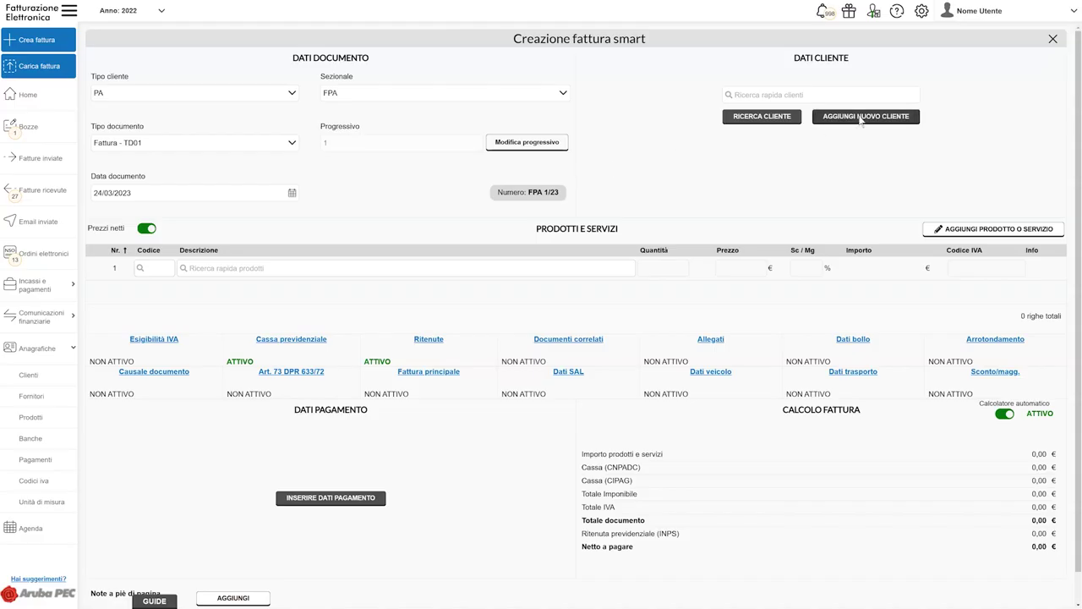
left_click(860, 118)
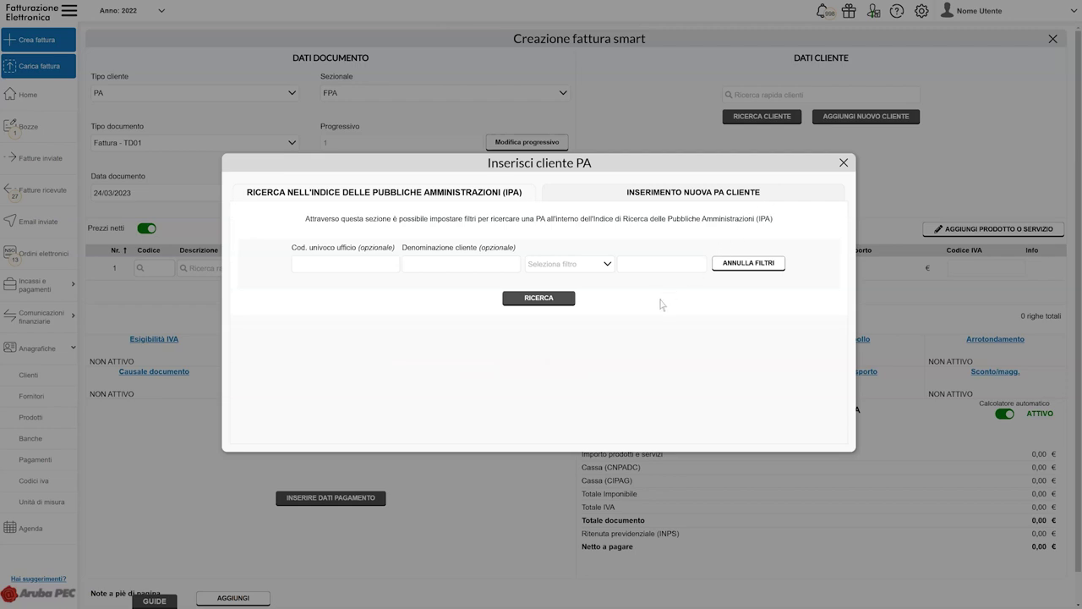
left_click(843, 163)
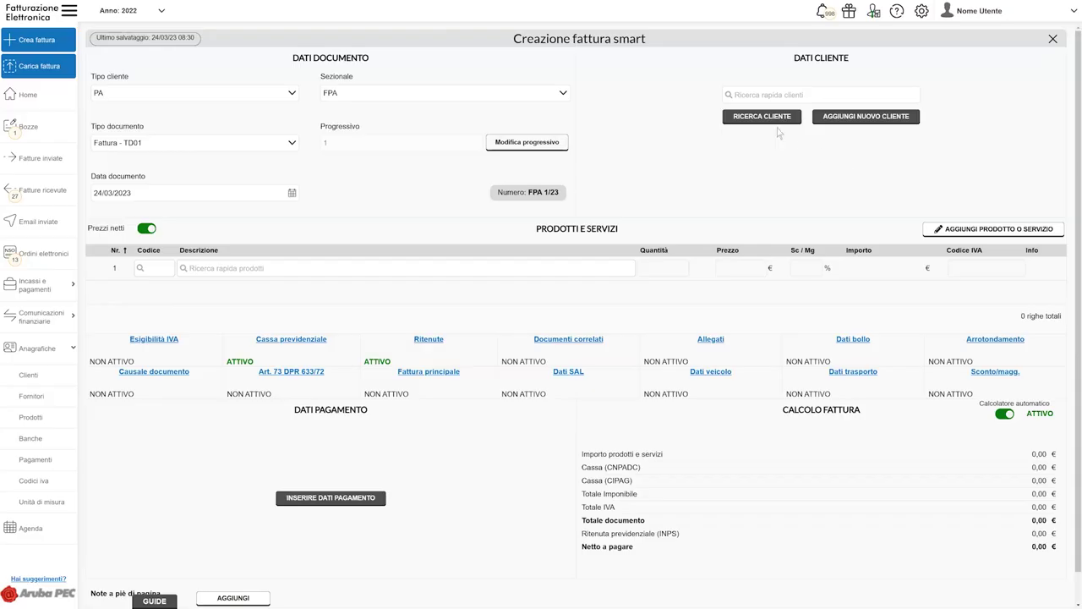
left_click(763, 117)
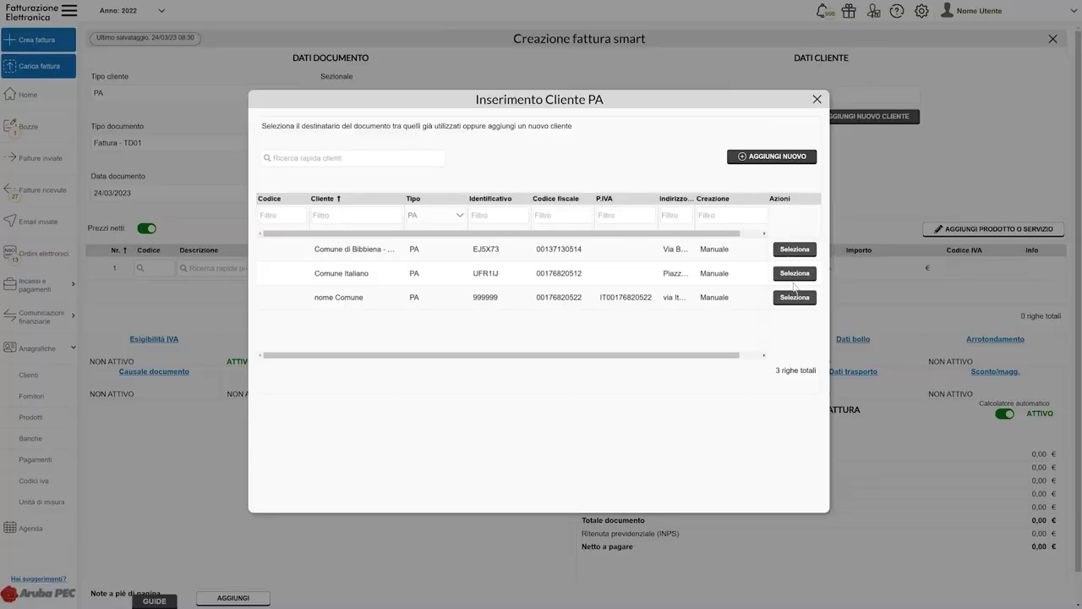
left_click(796, 298)
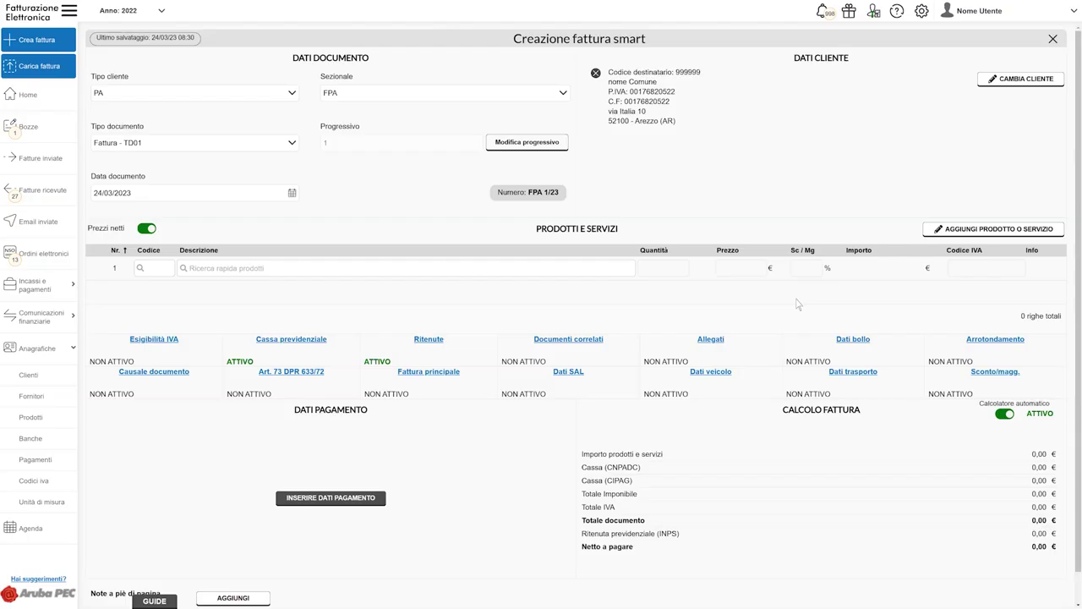